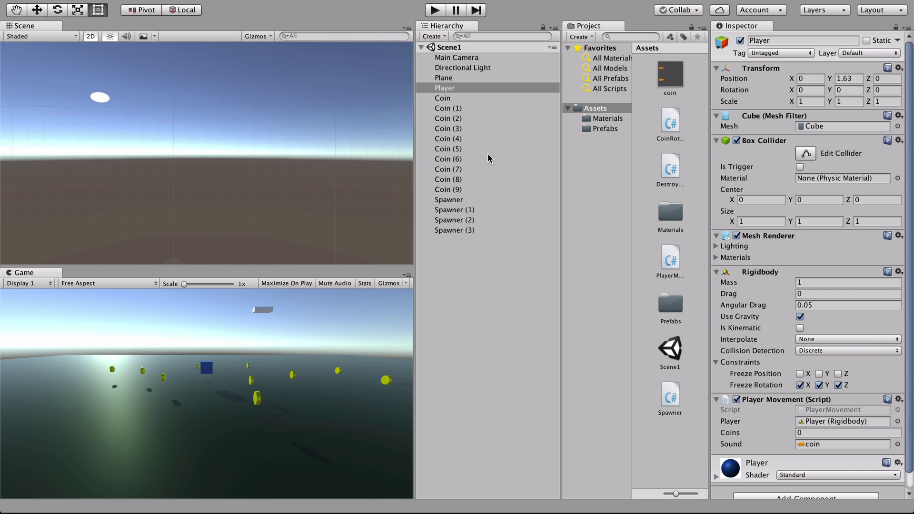
Step: Test-run the game with drag at 0, steering the cube right, down and left onto a coin
key(ctrl+p)
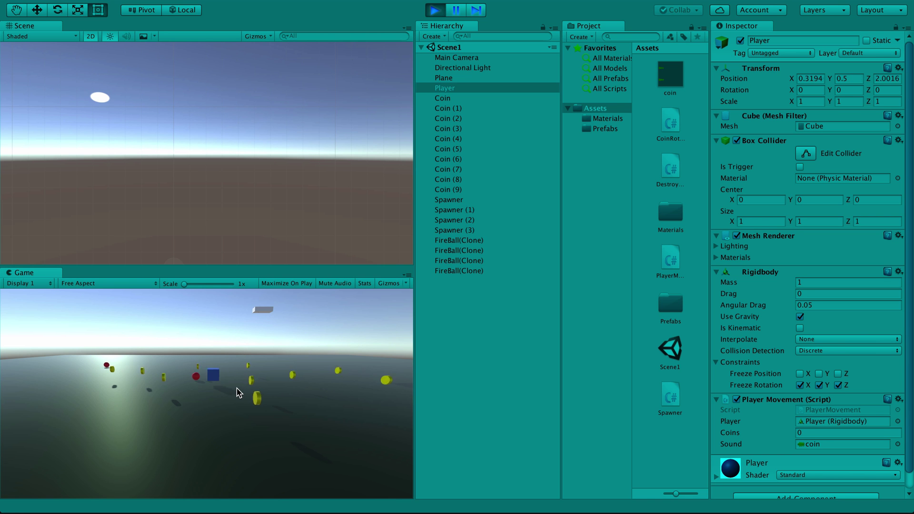
key(Right)
key(Down)
key(Left)
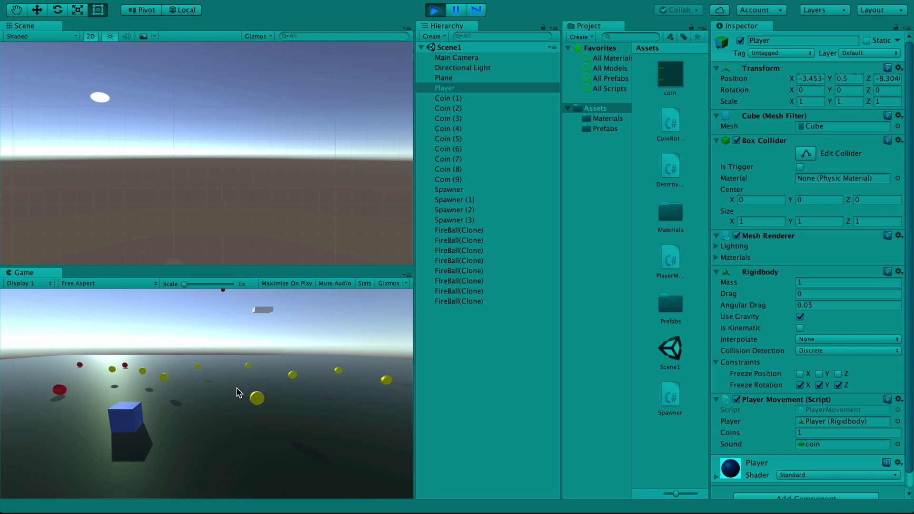
key(Right)
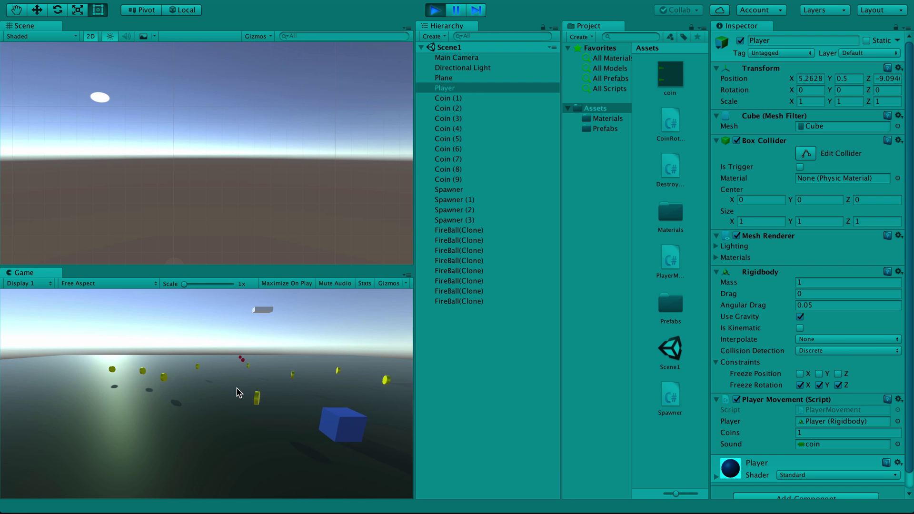
key(Left)
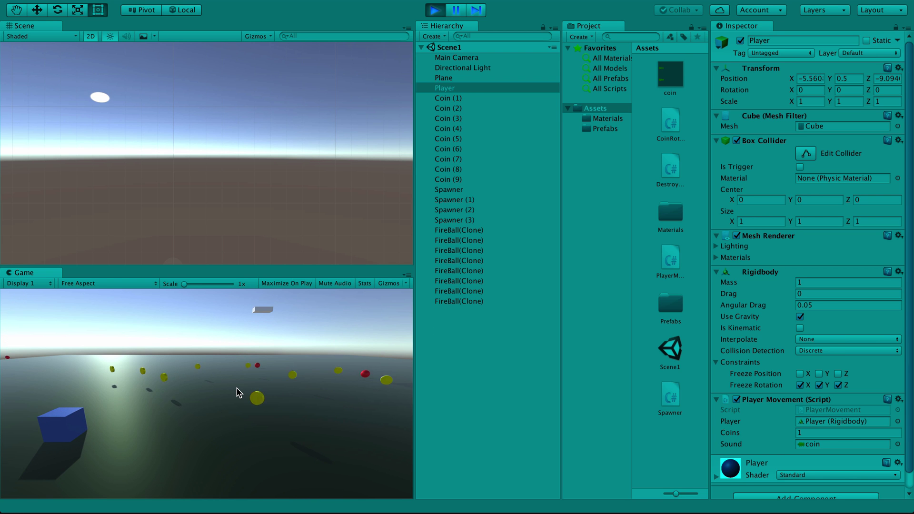
key(ctrl+p)
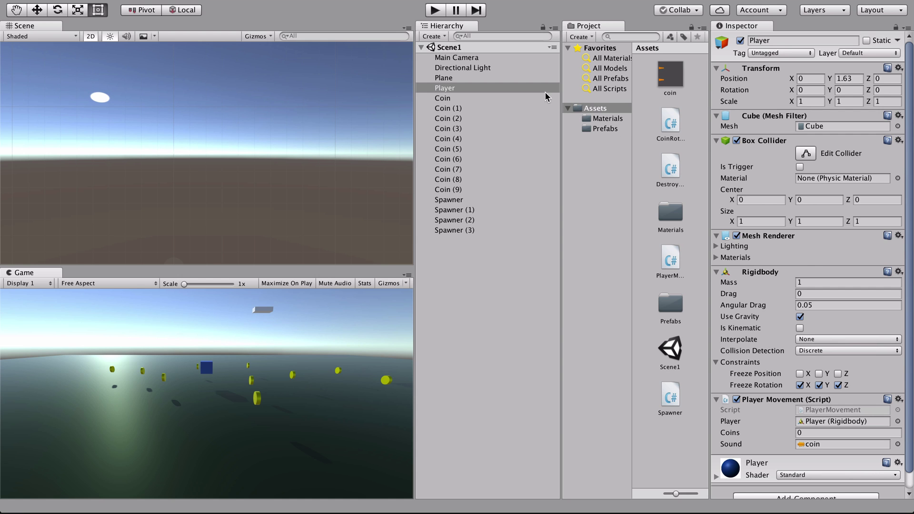
Step: Set the Player's Rigidbody drag to 4 and test-run the slower movement
click(825, 291)
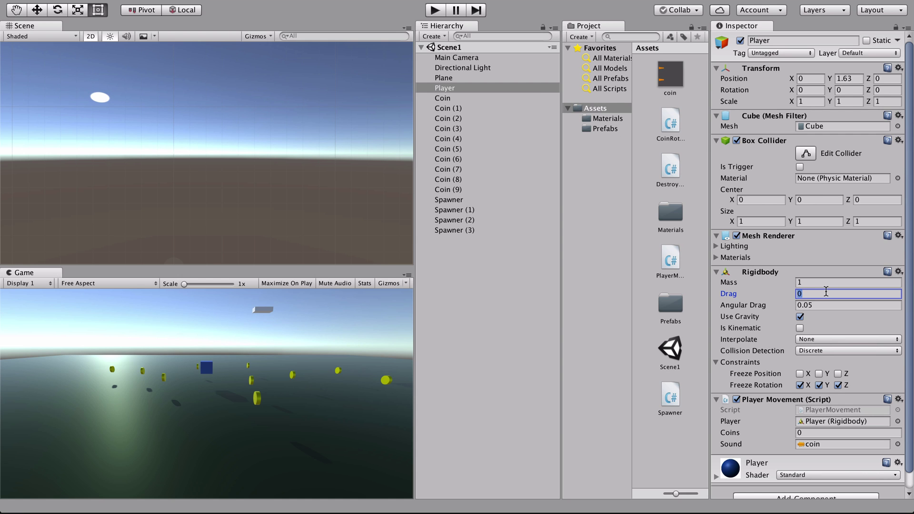
text(4)
key(ctrl+p)
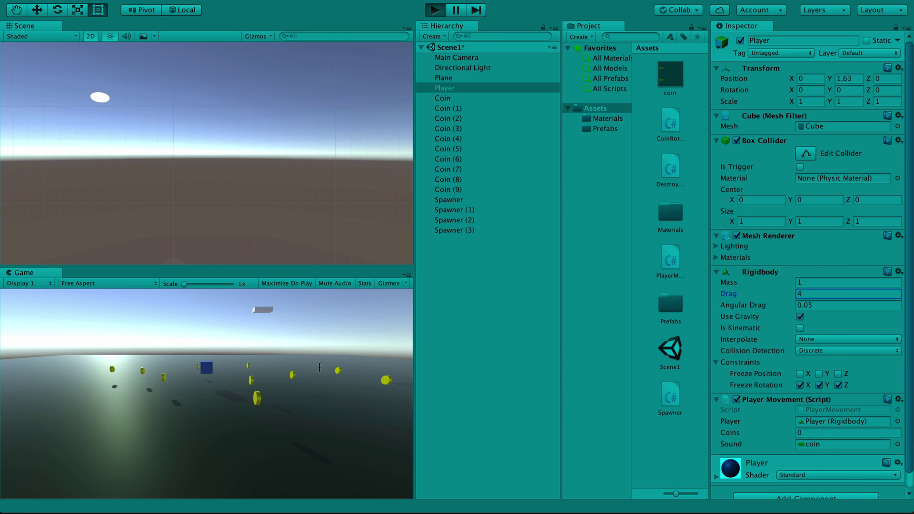
key(d)
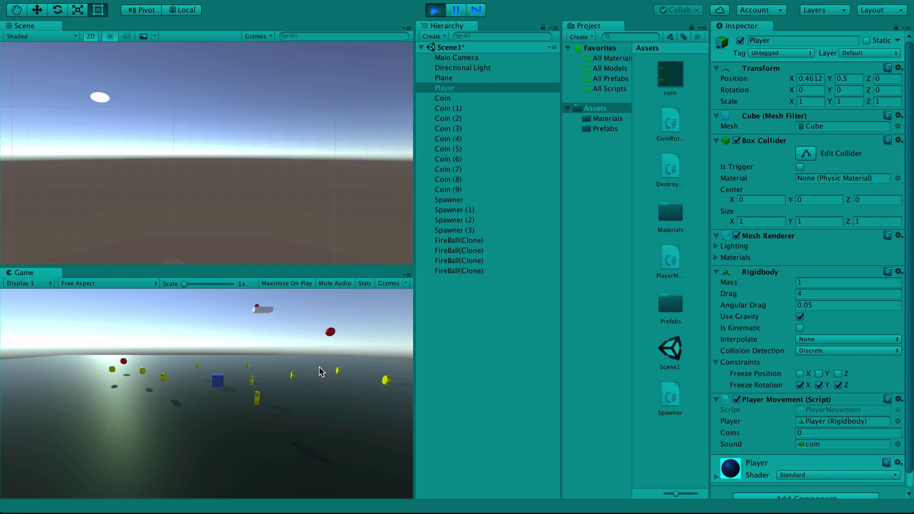
key(a)
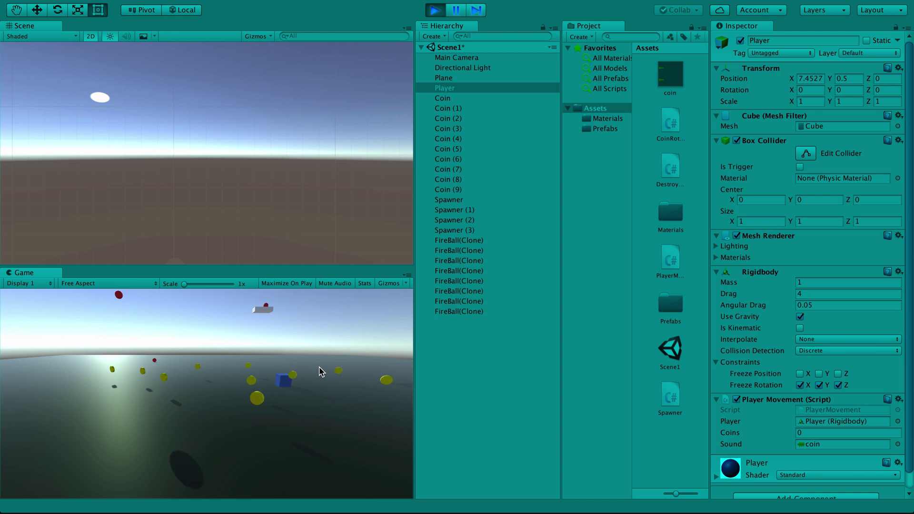
key(a)
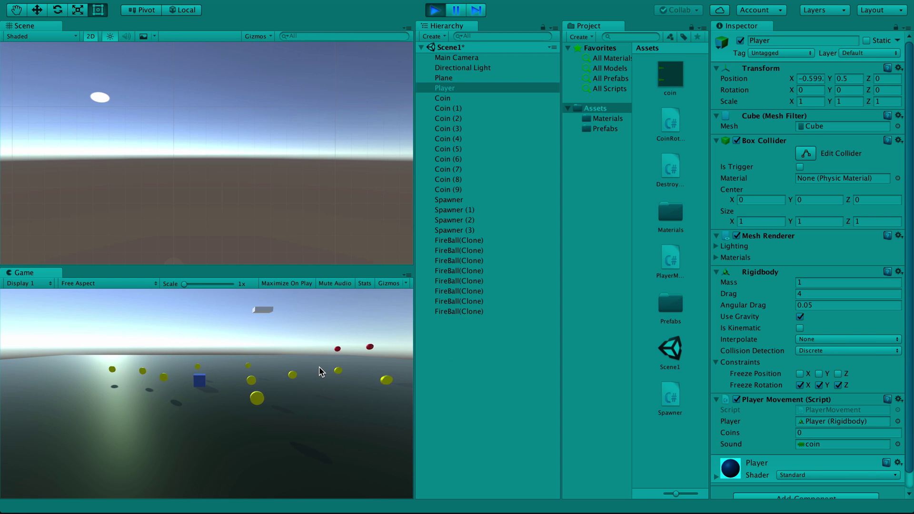
key(ctrl+p)
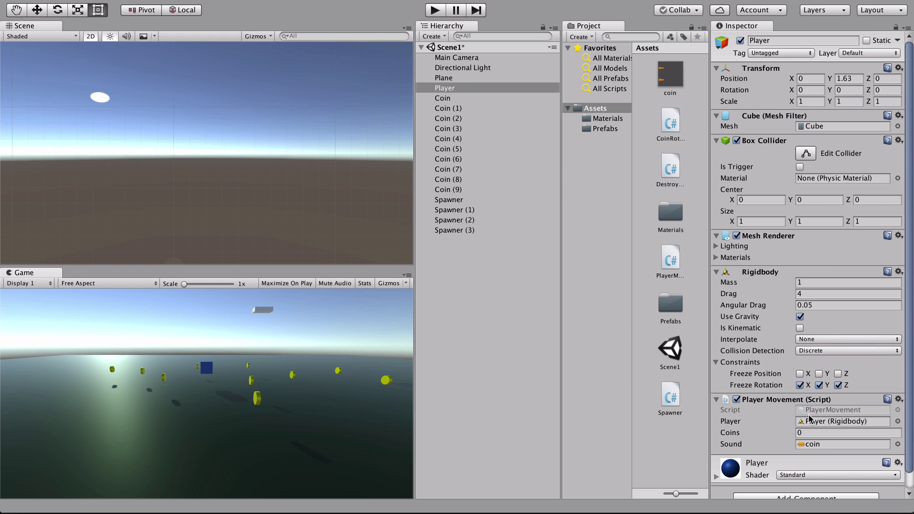
Step: Change both Horizontal and Vertical GetAxis calls on PlayerMovement line 15 to GetAxisRaw, then run the game
double_click(825, 410)
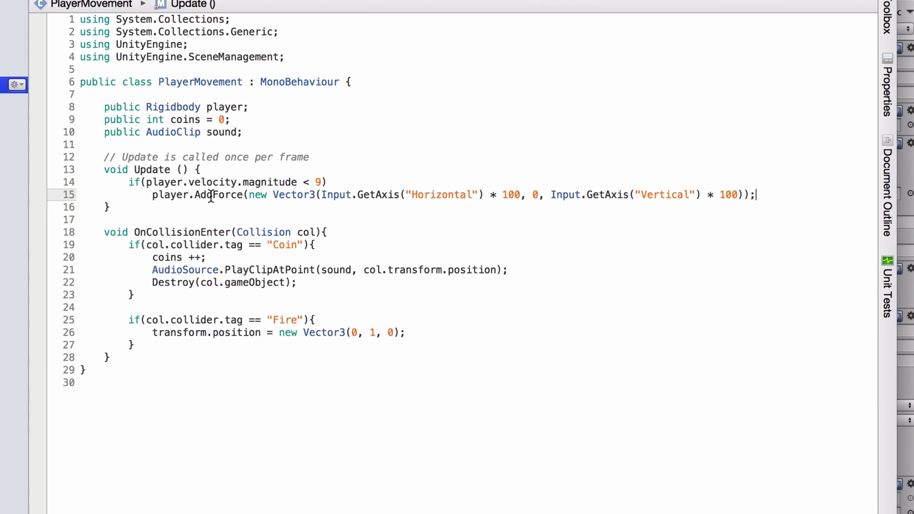
click(203, 183)
click(212, 194)
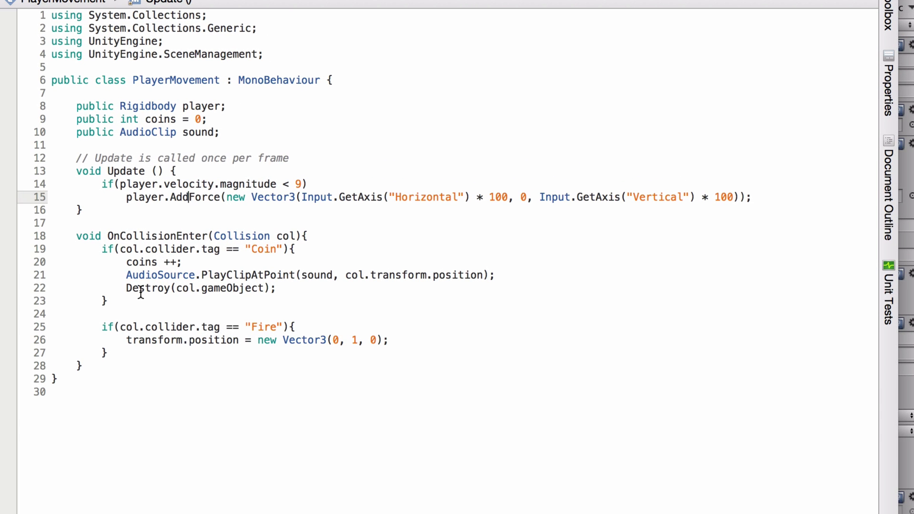
key(End)
click(381, 197)
text(Raw)
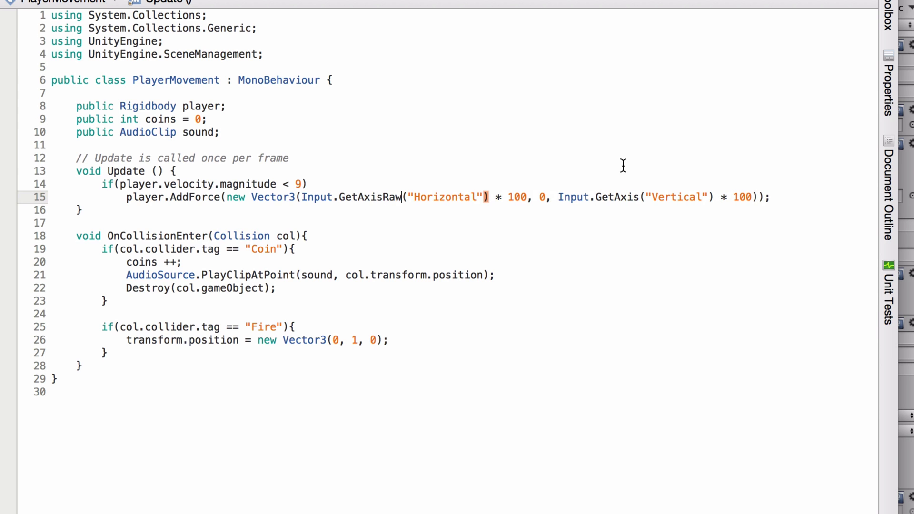
click(639, 196)
text(Raw)
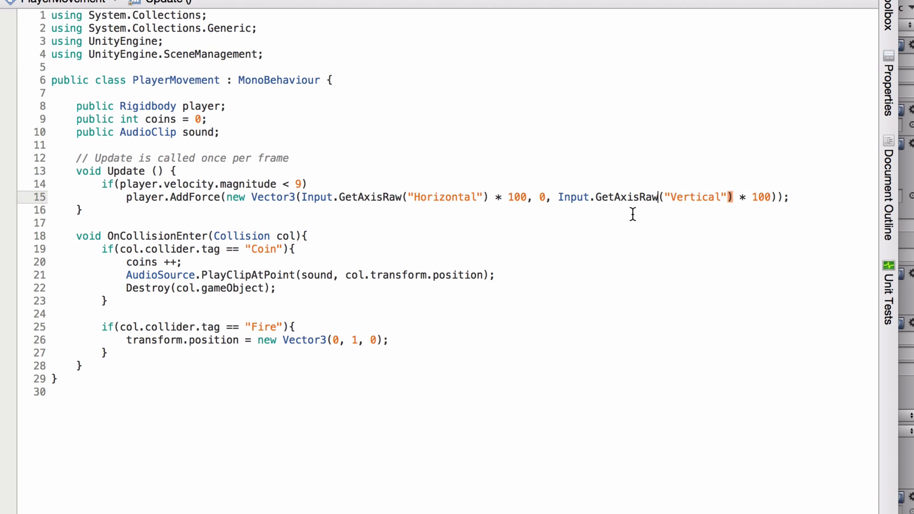
key(ctrl+p)
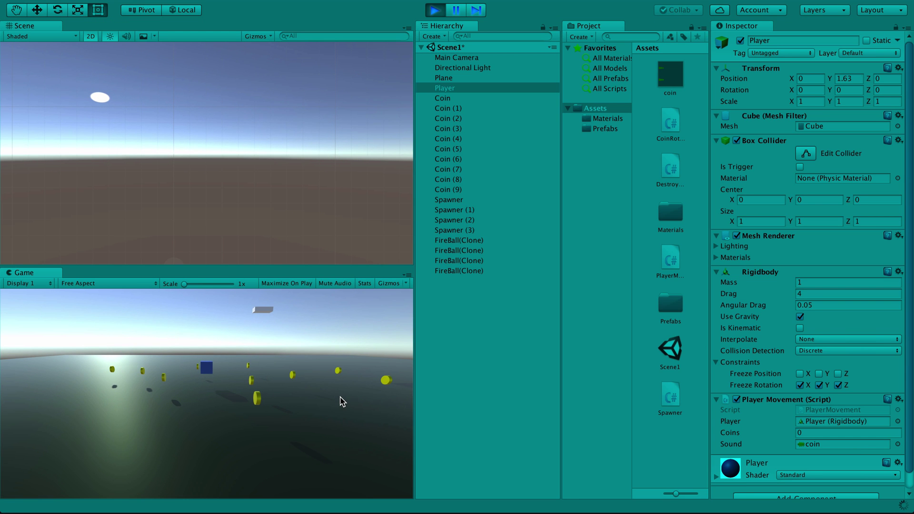
Step: Steer the cube with the arrow keys to collect two coins, including Coin (2), then stop Play
key(Right)
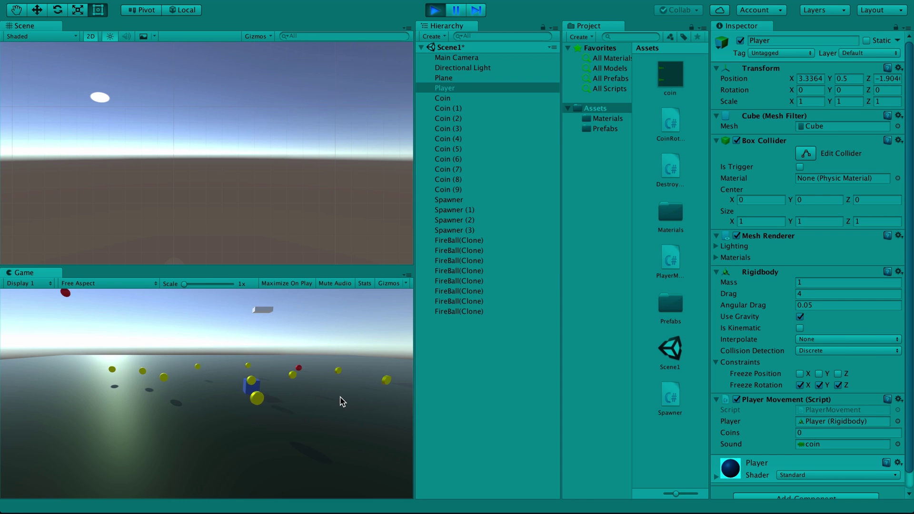
key(Down)
key(Left)
key(Left)
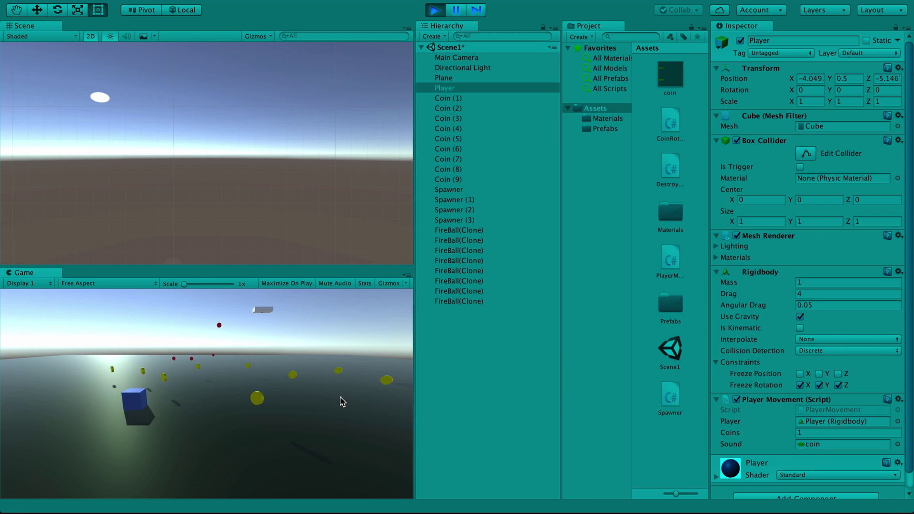
key(Up)
key(Right)
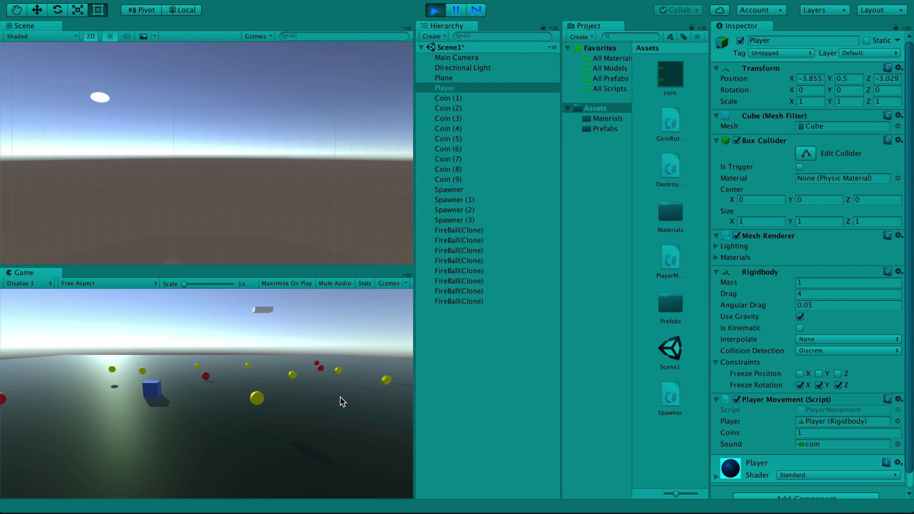
key(Left)
key(Up)
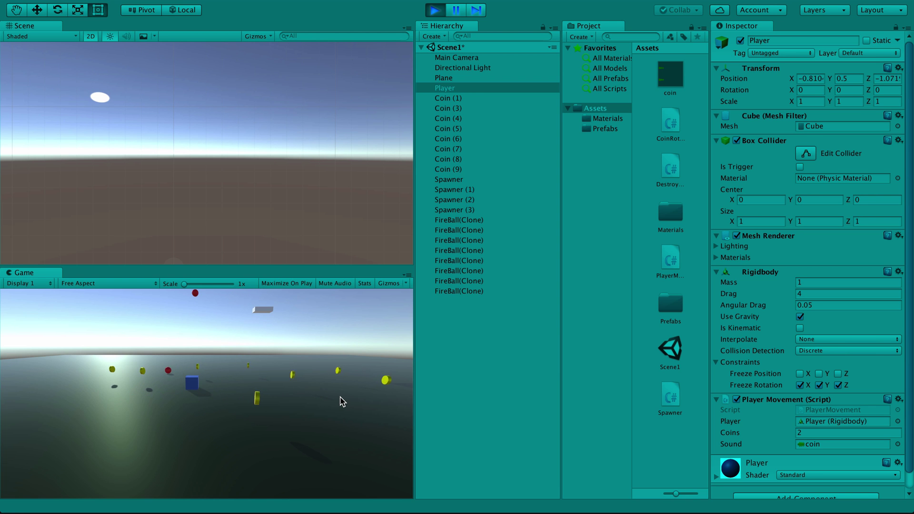
key(ctrl+p)
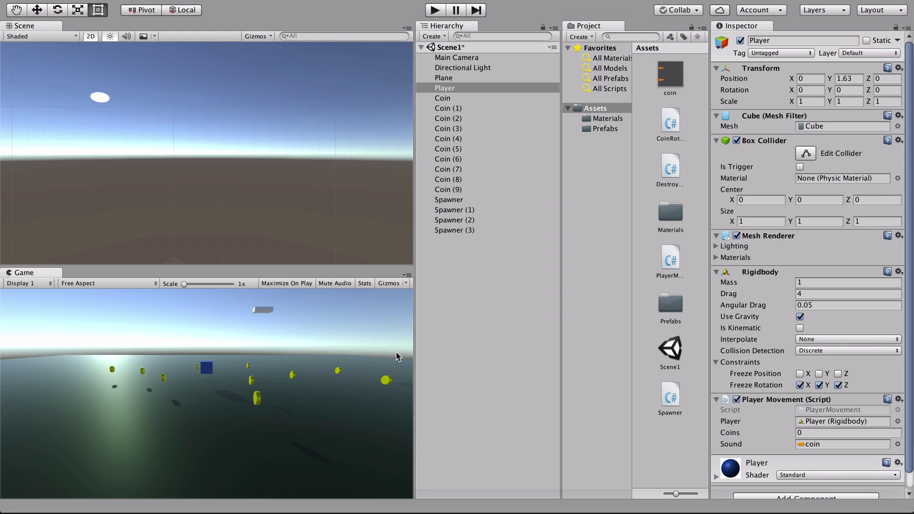
key(super+Tab)
Step: In Update, print "Normal: " with GetAxis("Horizontal") and "Raw: " with GetAxisRaw("Horizontal")
click(420, 180)
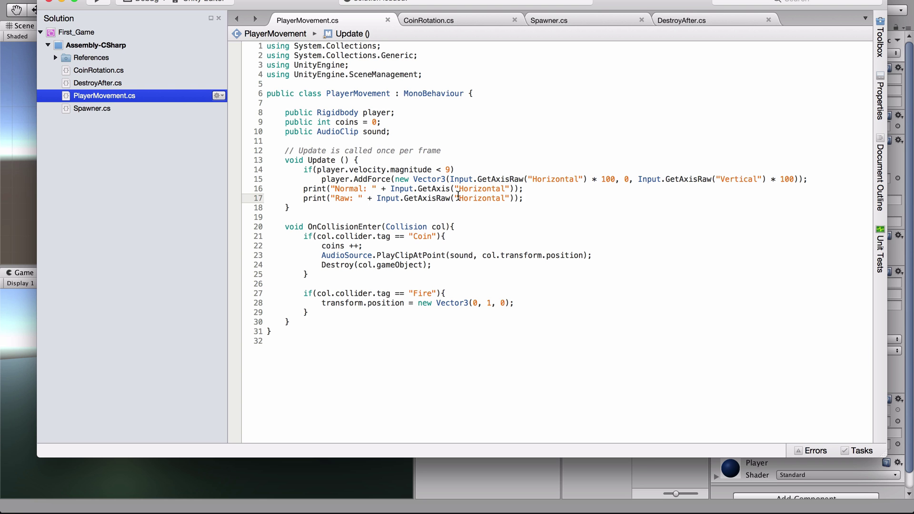
Step: Run the game moving left and up, then open the Console and clear the Normal/Raw logs
key(super+Tab)
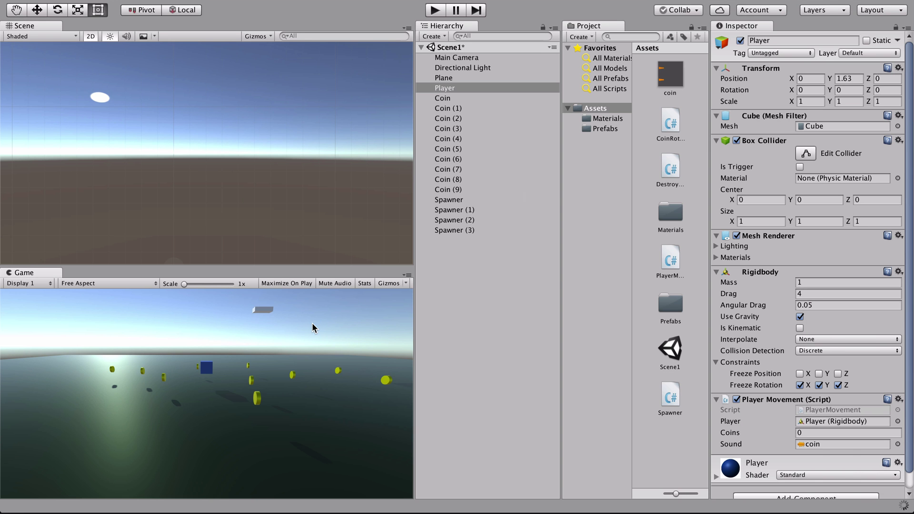
key(super+p)
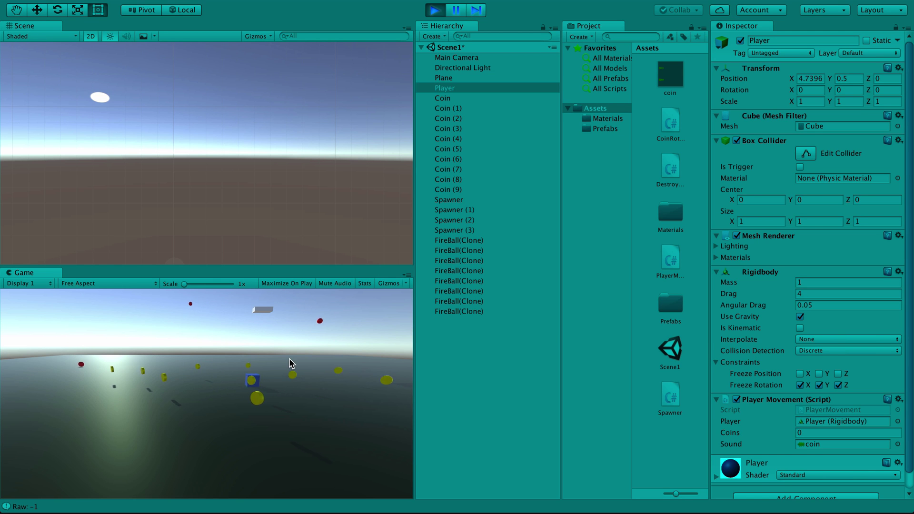
key(Left)
key(Up)
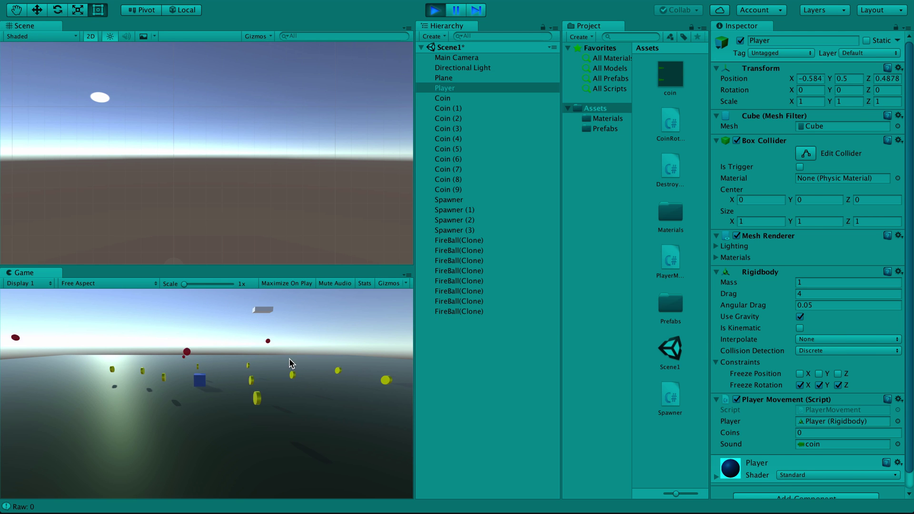
key(super+p)
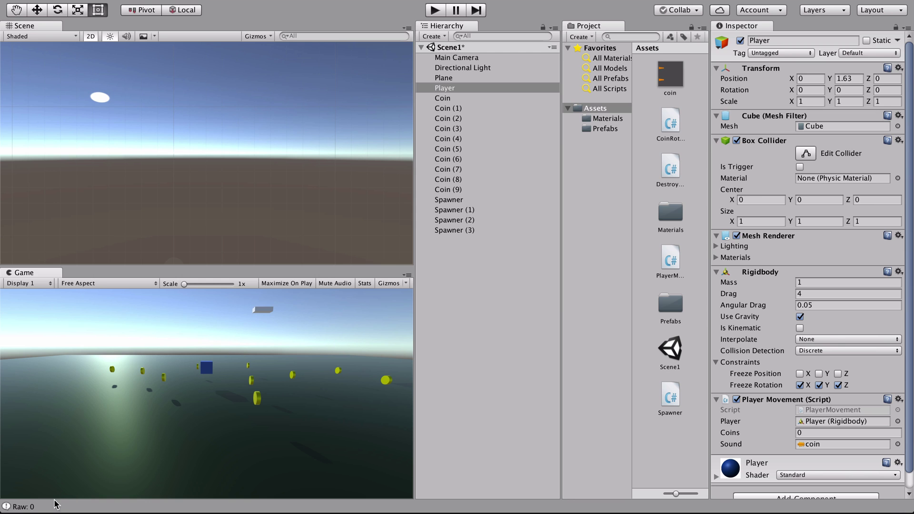
click(55, 505)
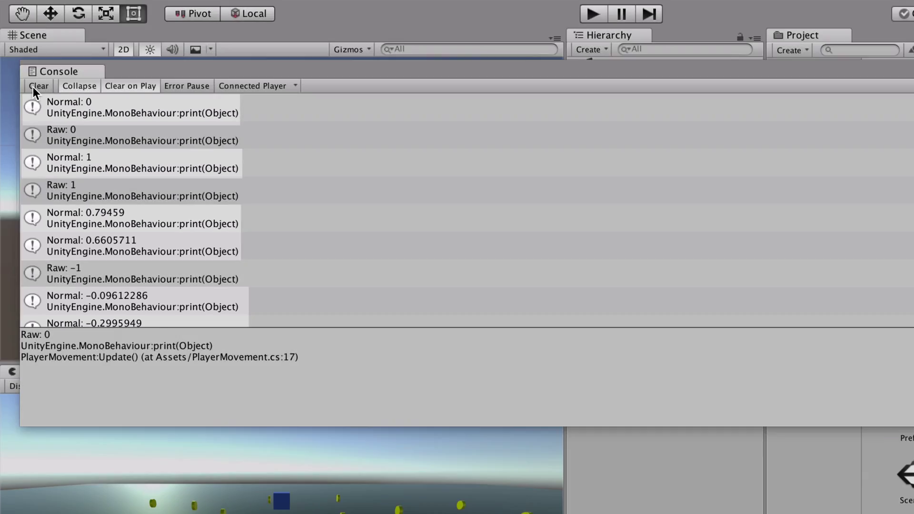
click(41, 92)
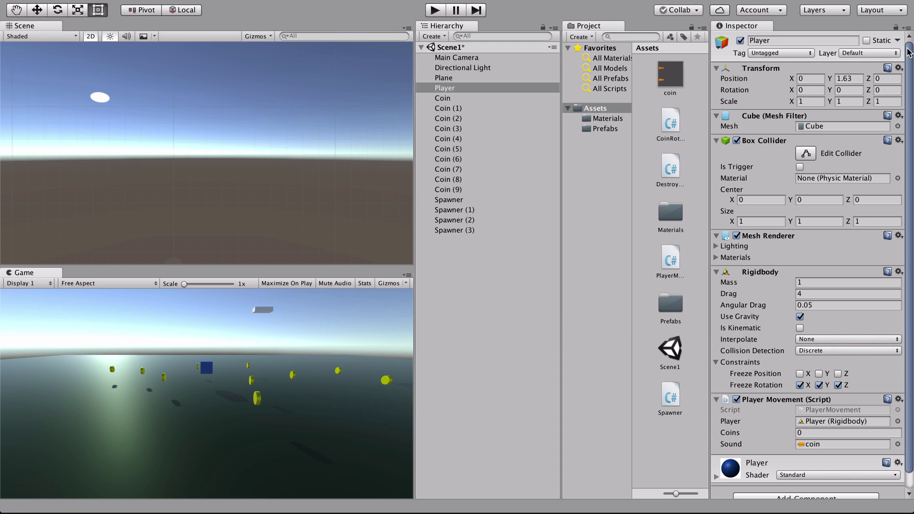
Step: Close the Console, select the Move tool, and frame the Player cube in the Scene view
click(907, 48)
key(w)
key(f)
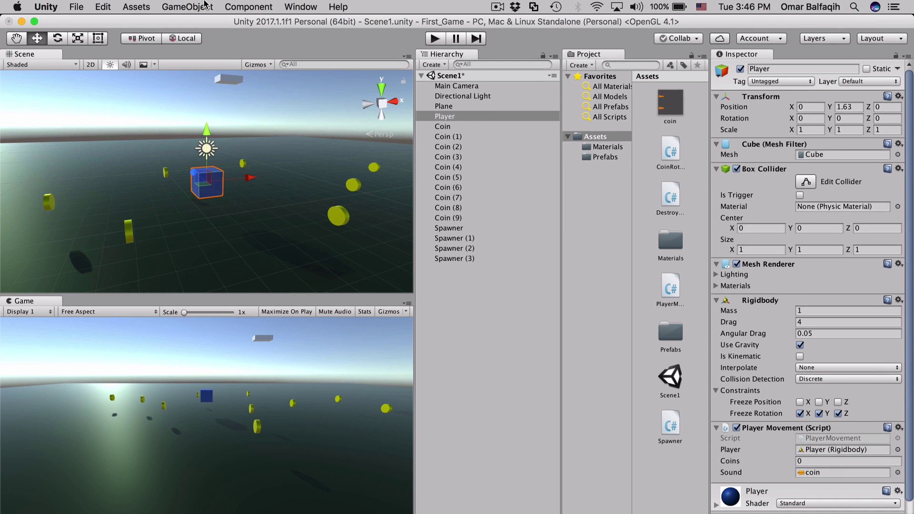
Step: Create a UI Text from GameObject > UI > Text, zoom out to the canvas, and switch to 2D view
click(257, 10)
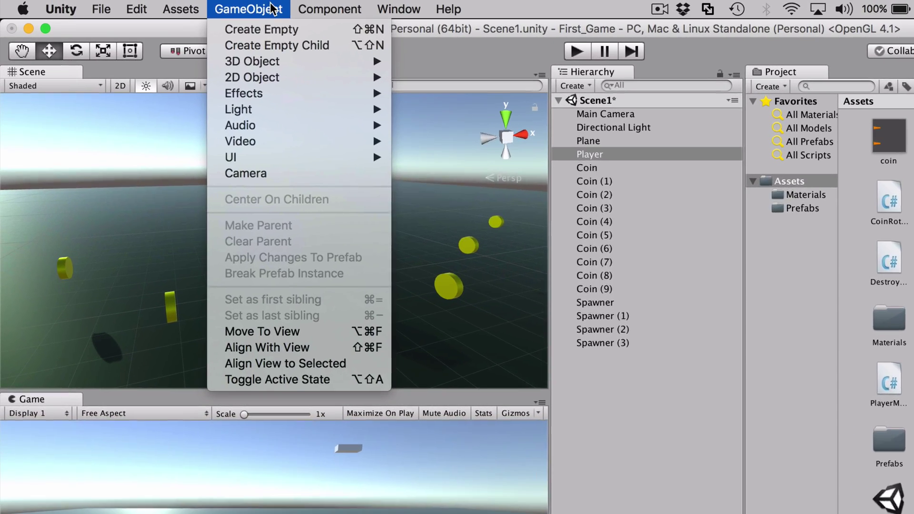
mouse_move(276, 161)
click(440, 161)
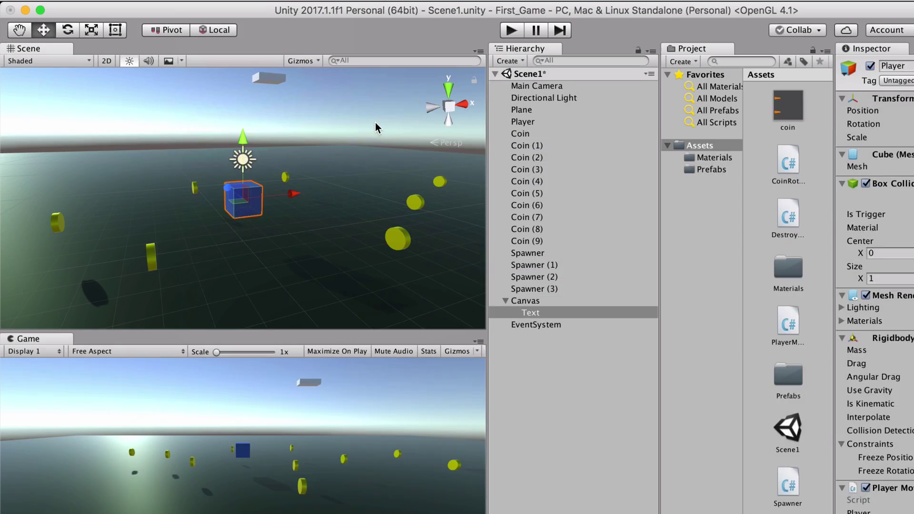
scroll(213, 138, down, 10)
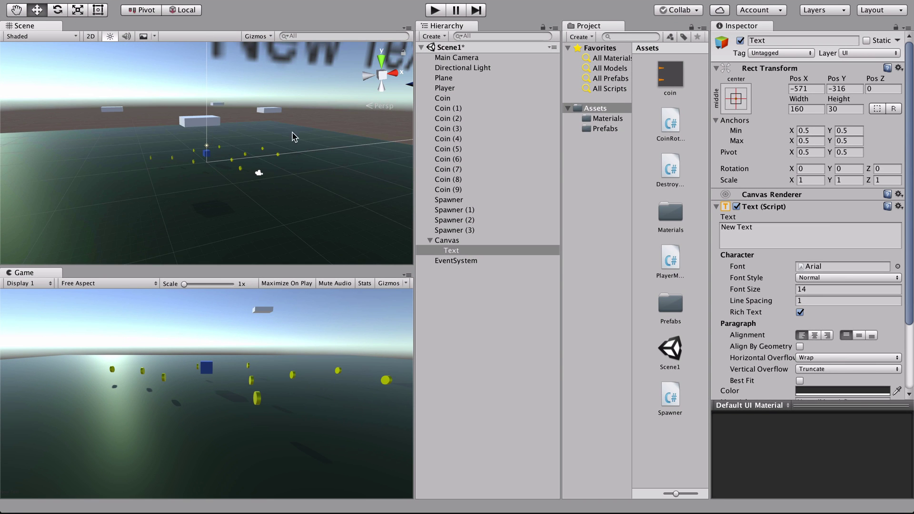
scroll(306, 106, down, 2)
mouse_move(296, 86)
alt+mouse_down()
mouse_move(235, 82)
mouse_move(270, 81)
alt+mouse_up()
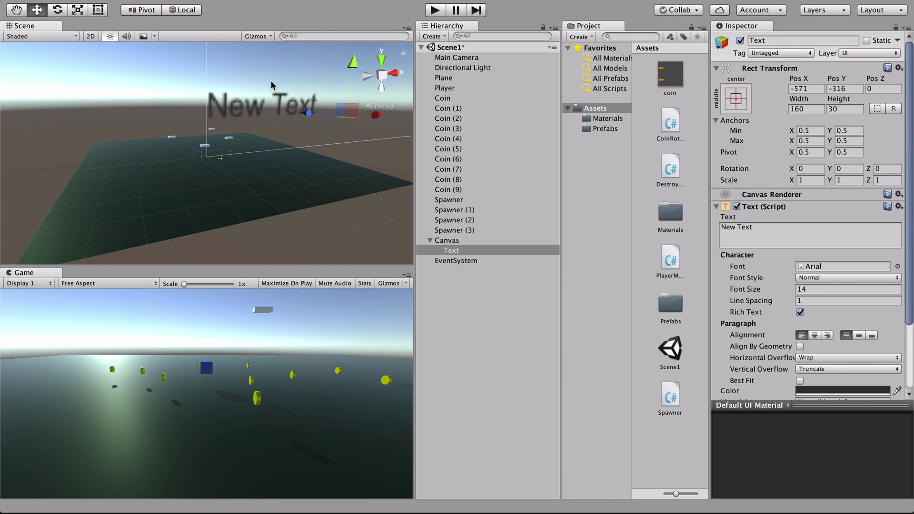
click(91, 37)
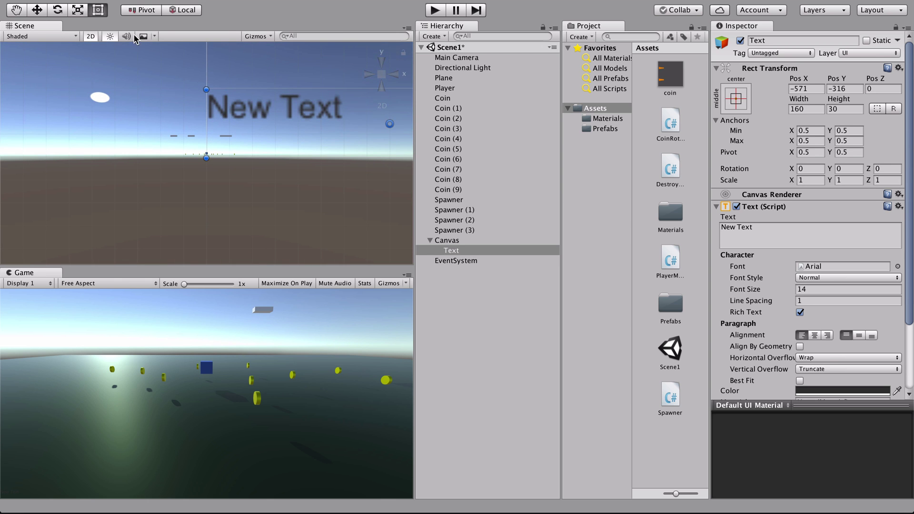
Step: With the Rect tool, drag the New Text label to the canvas's top-left corner
click(91, 36)
click(90, 36)
click(99, 14)
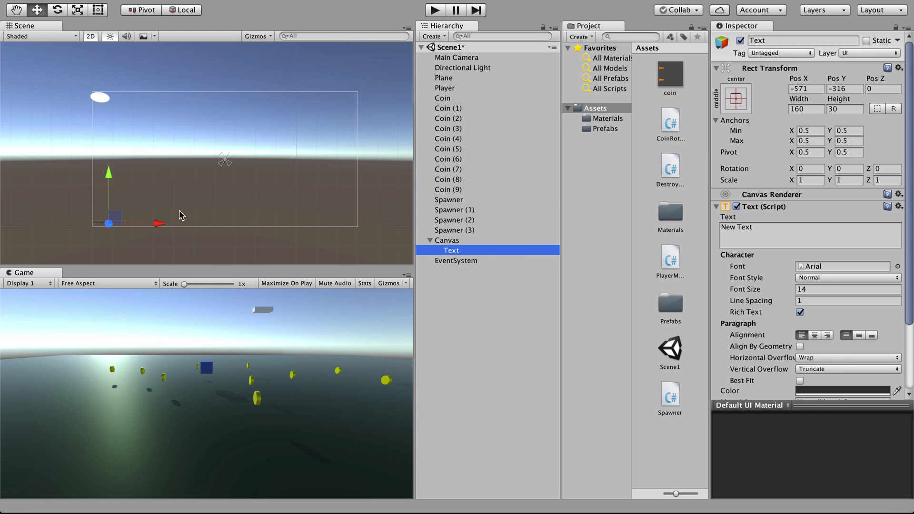
drag(115, 227, 190, 133)
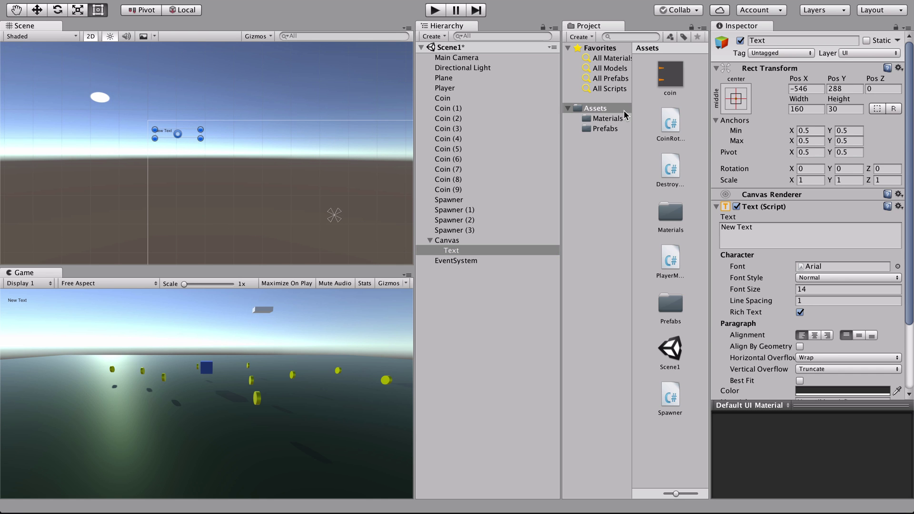
Step: Set the label's anchor preset to top-left, placing it at Pos X 105, Pos Y -43
click(738, 105)
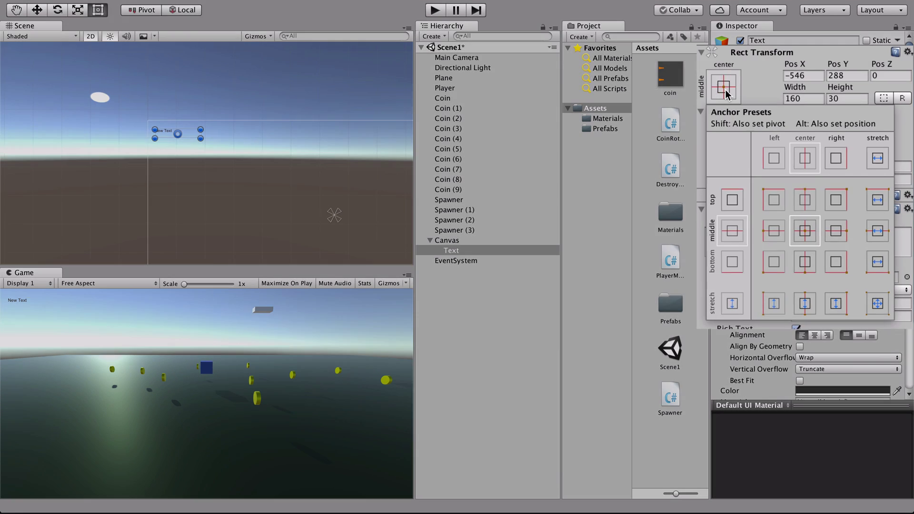
click(772, 188)
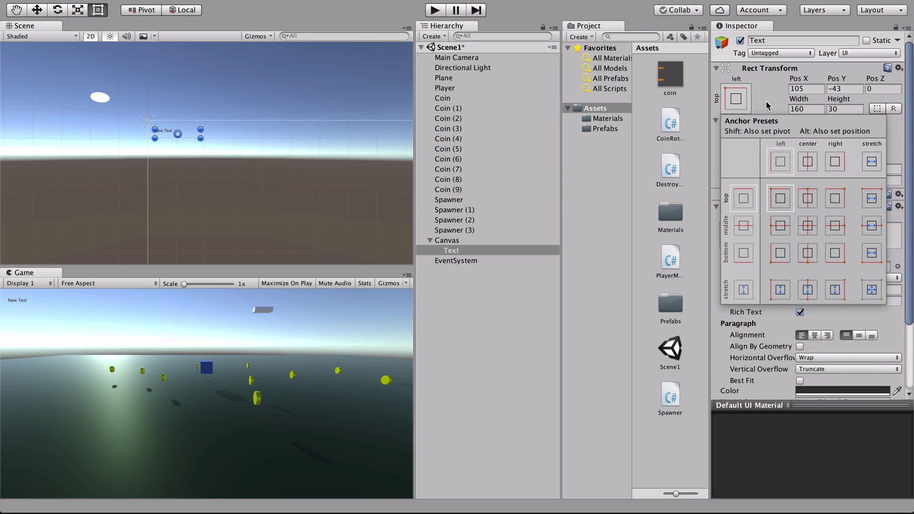
click(765, 104)
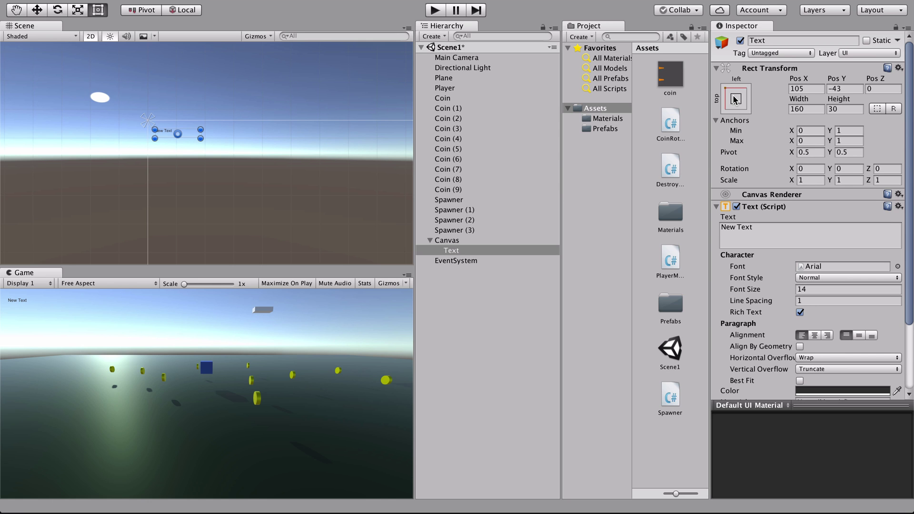
click(735, 100)
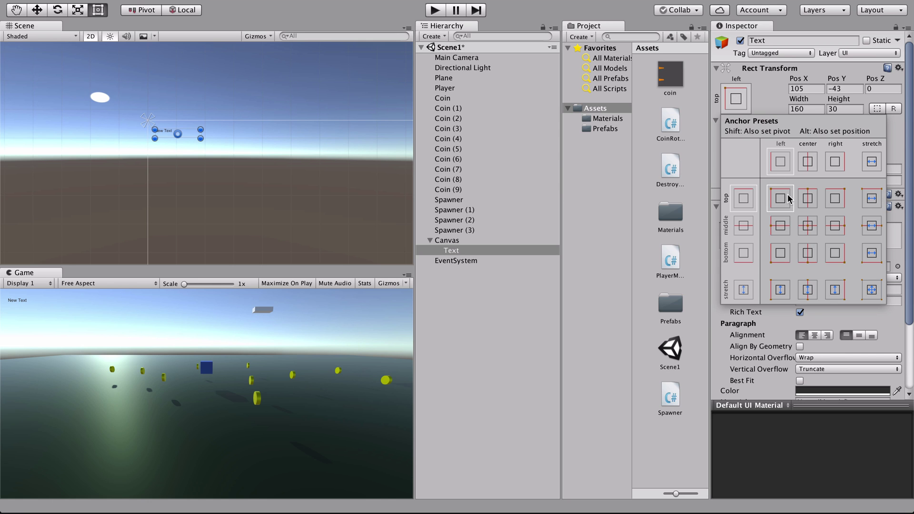
click(767, 80)
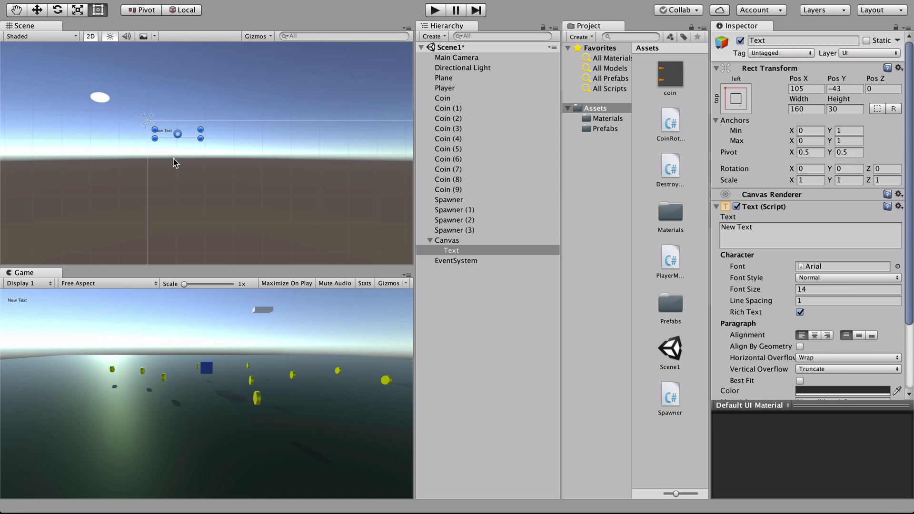
Step: Change the label's text to "0" and raise its font size to 22
click(768, 224)
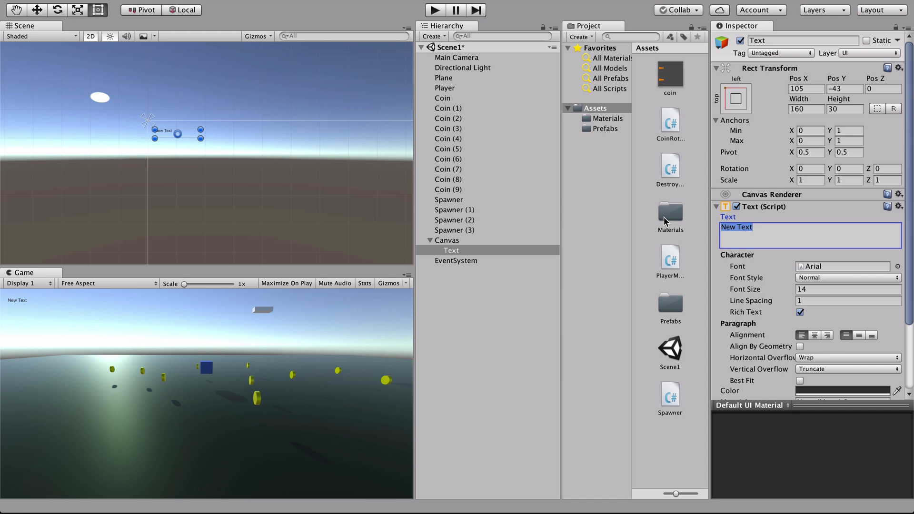
text(0)
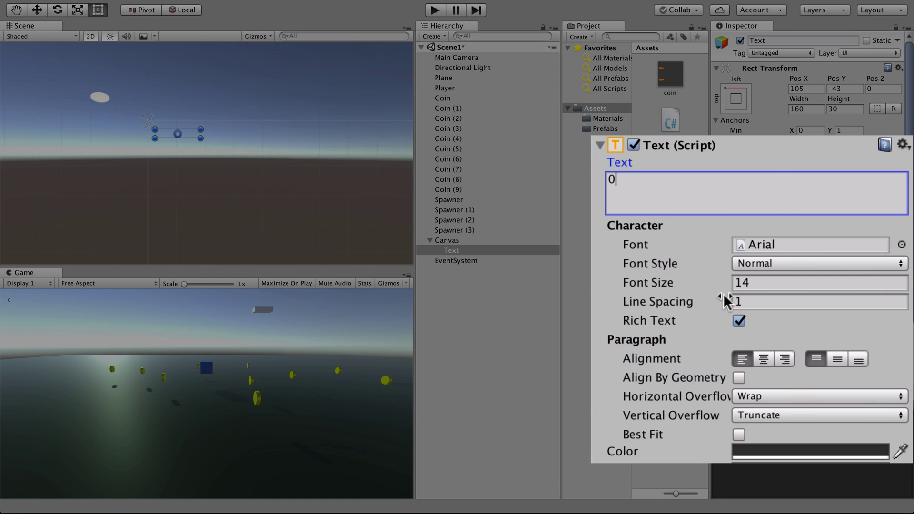
drag(704, 283, 721, 283)
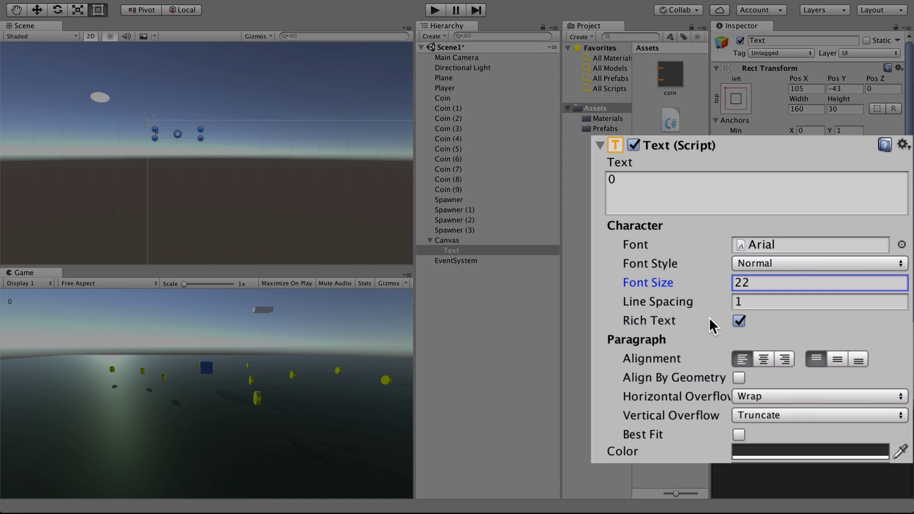
Step: Set the label's text colour to a bright gold yellow
click(758, 445)
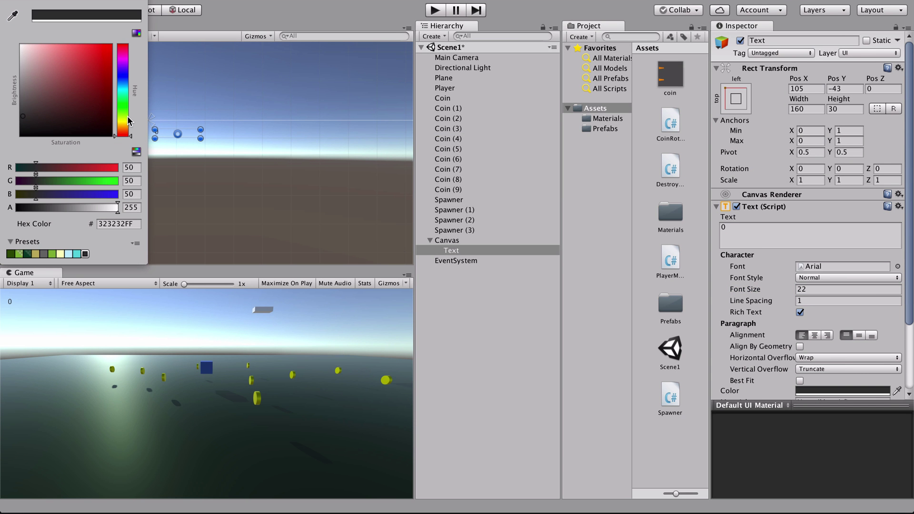
click(128, 120)
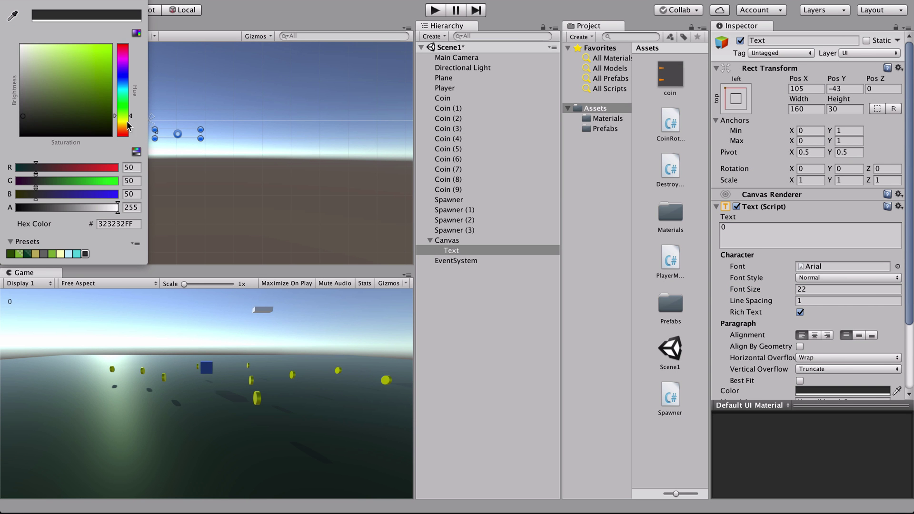
click(94, 66)
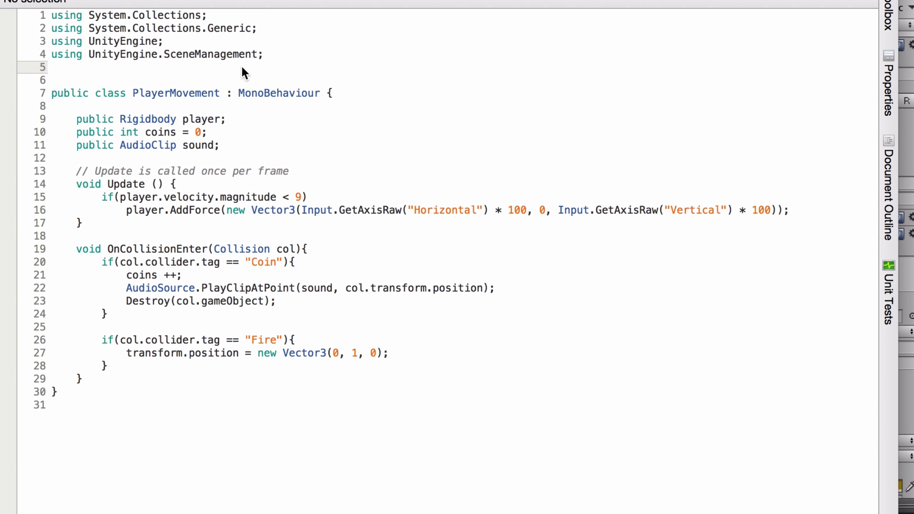
Step: Add 'using UnityEngine.UI;' and declare 'public Text score;' below the sound field
text(using Uni)
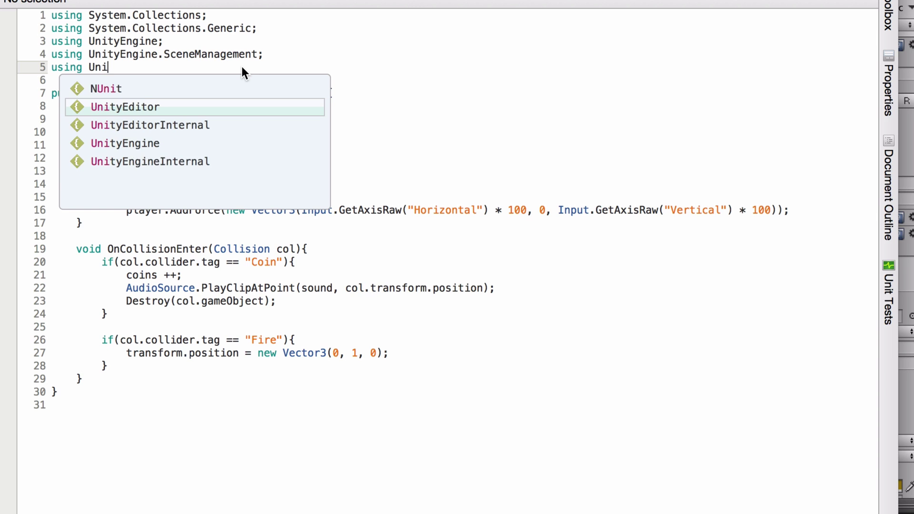
text(tyEngine.)
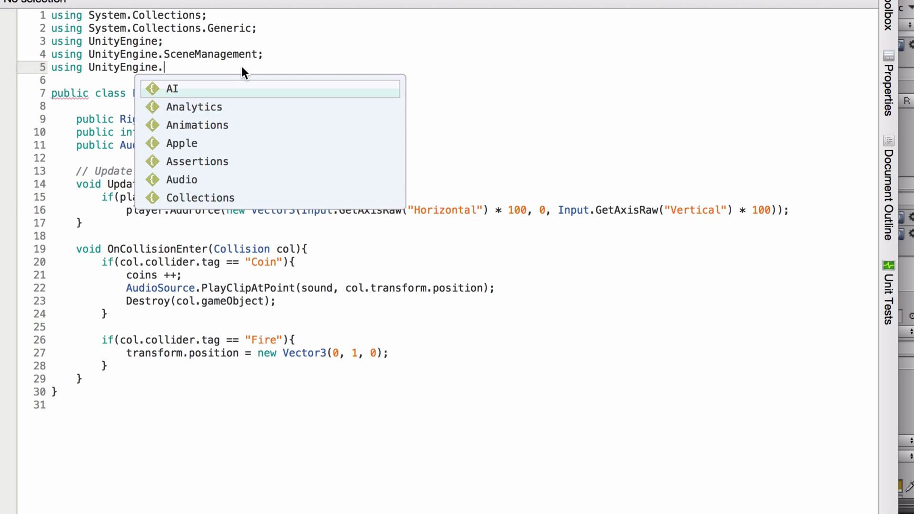
text(UI;)
click(241, 144)
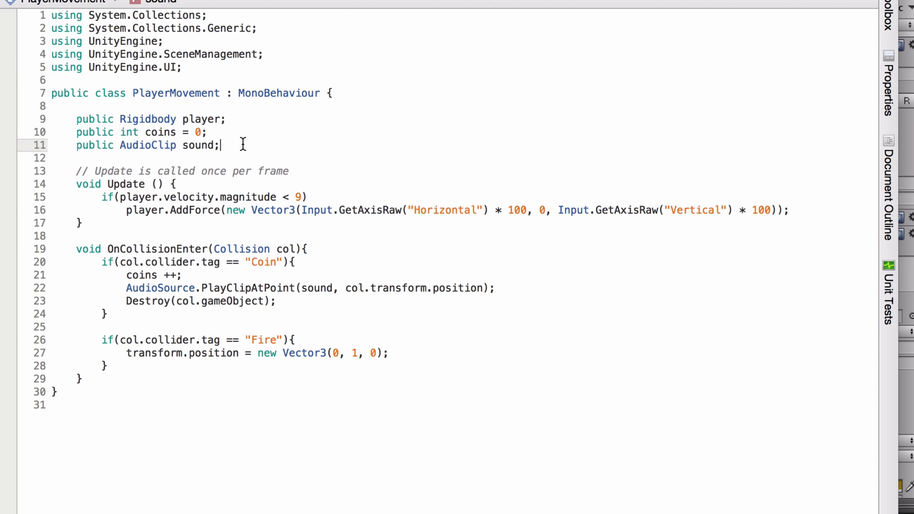
key(Return)
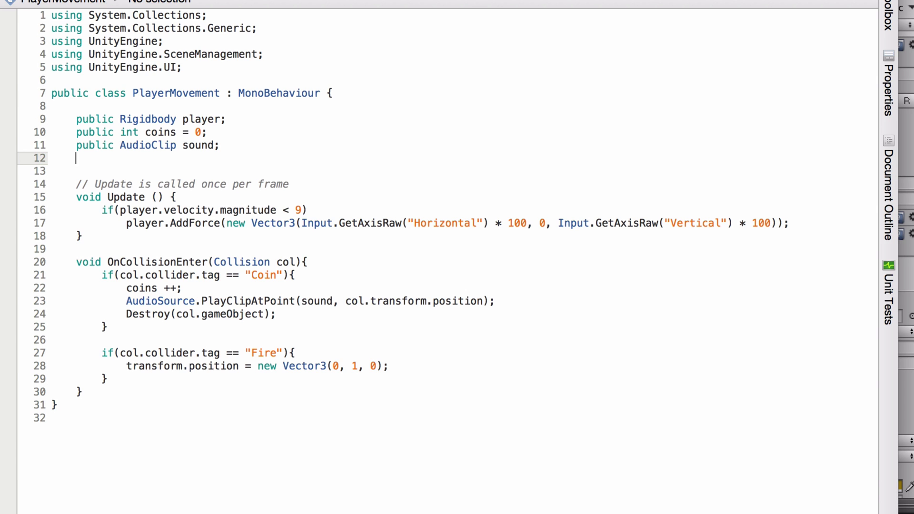
text(public Te)
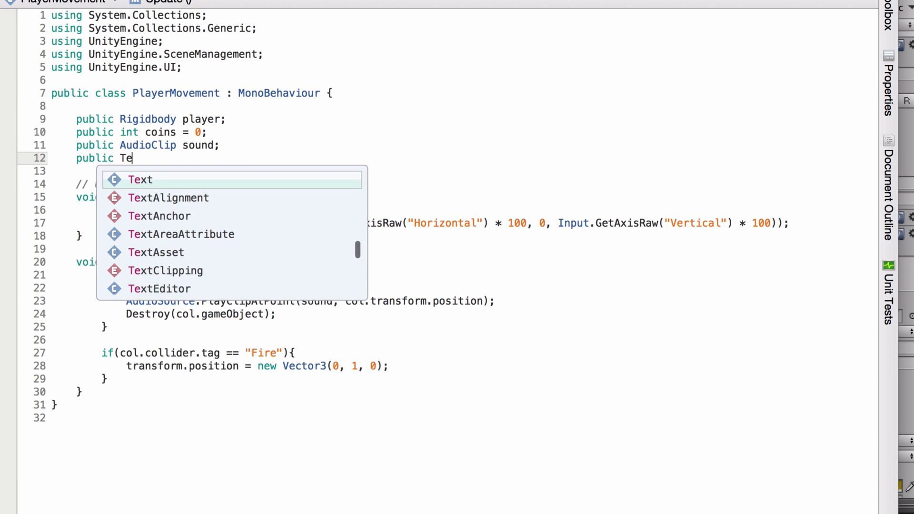
text(xt sc)
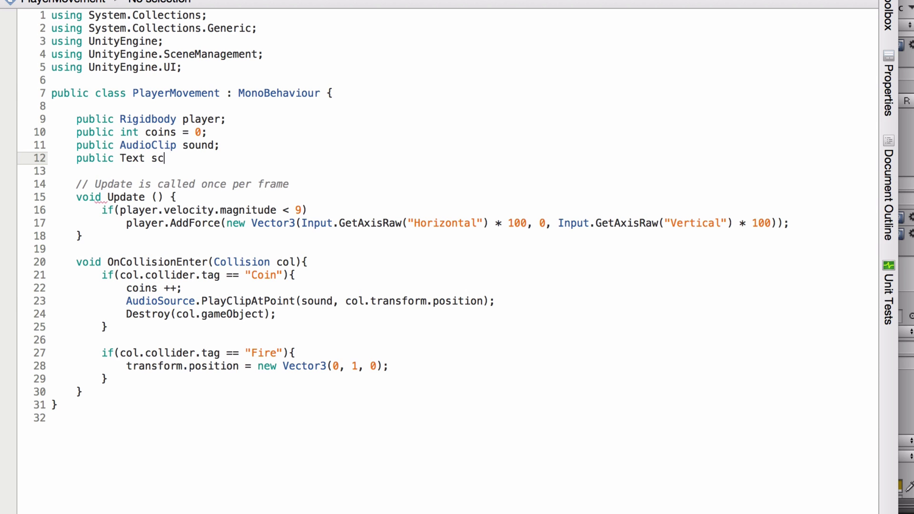
text(ore;)
Step: Add 'score.text = coins.ToString();' after the pickup sound in the coin collision block
click(512, 300)
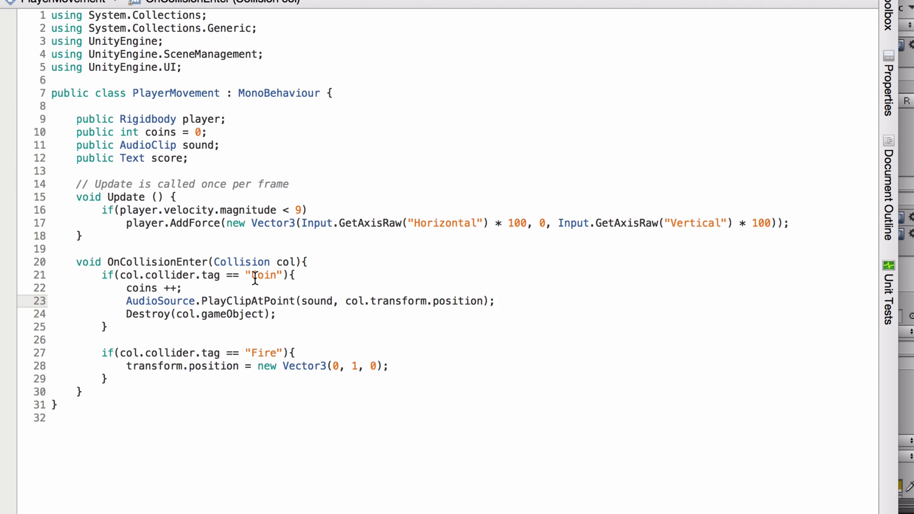
key(Return)
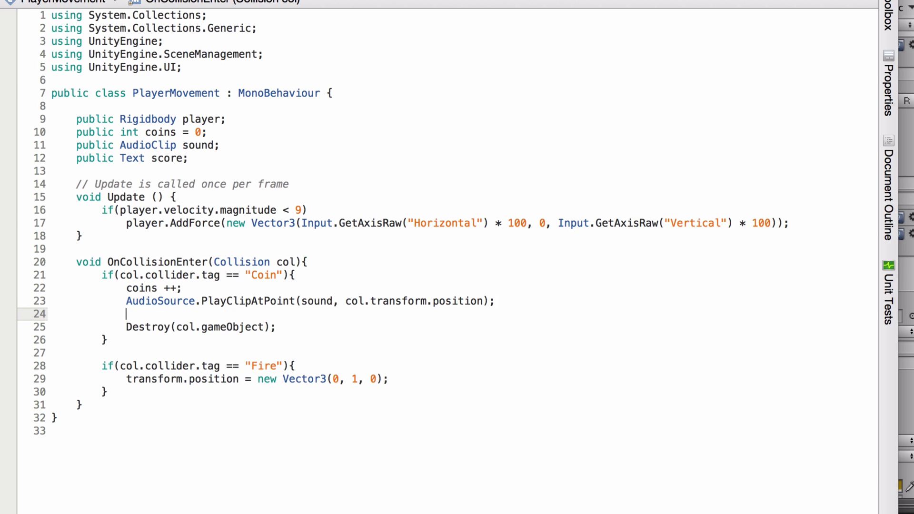
text(sc)
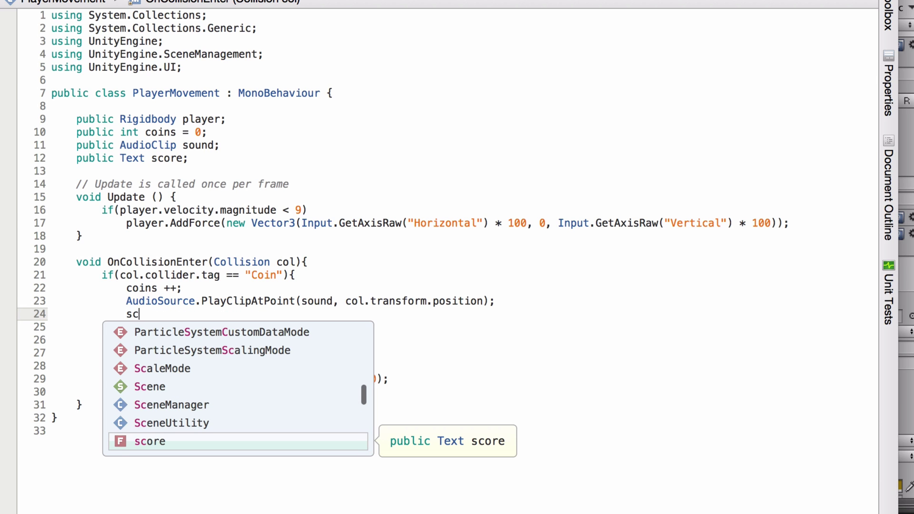
text(ore.text = )
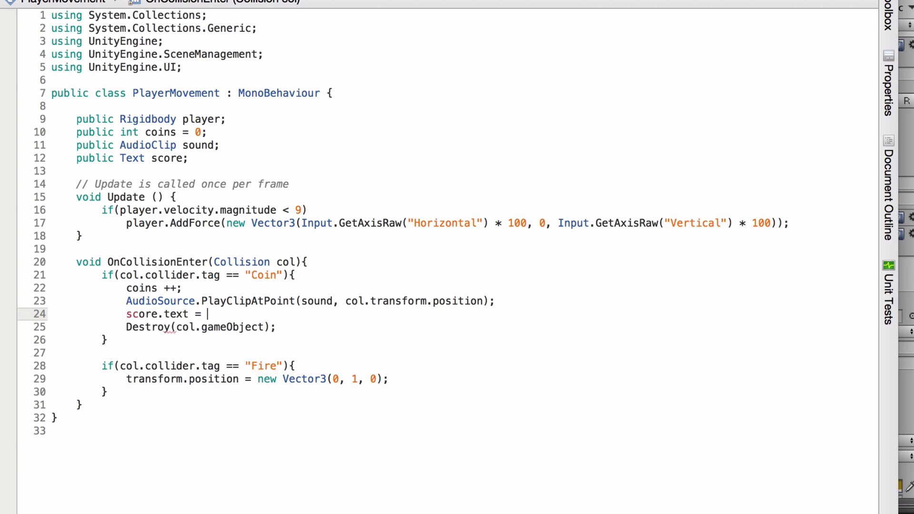
text(coins.)
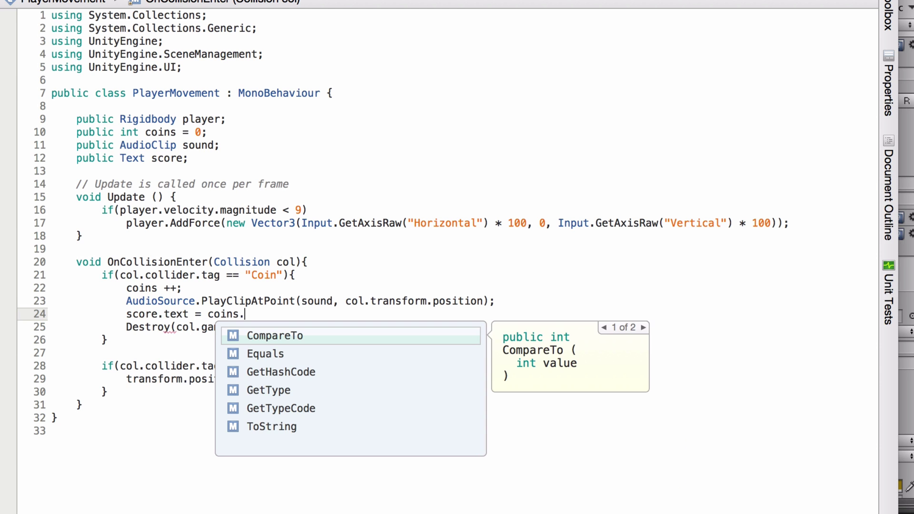
text(to)
key(Return)
text(;)
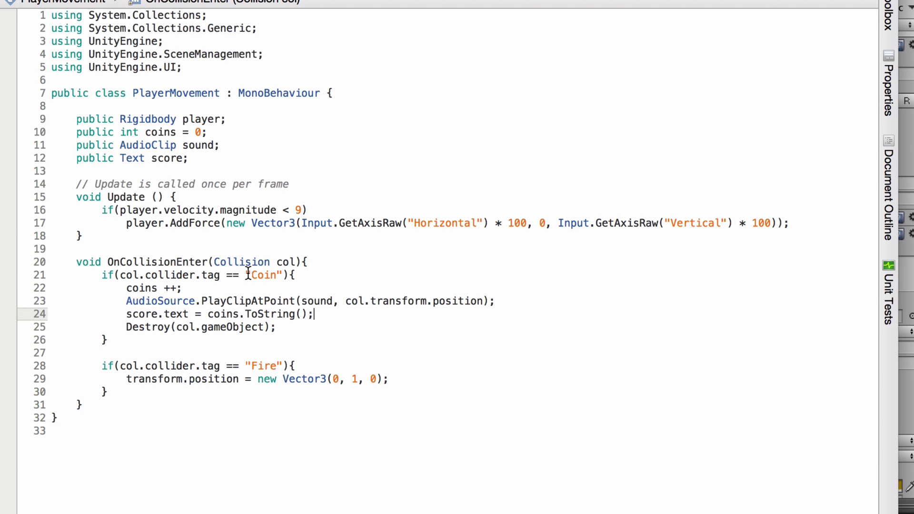
drag(245, 275, 262, 275)
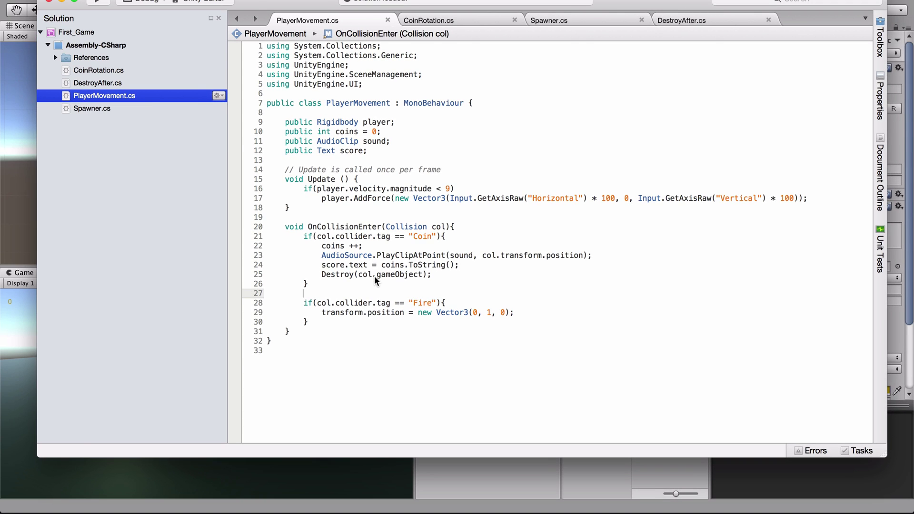
key(super+Tab)
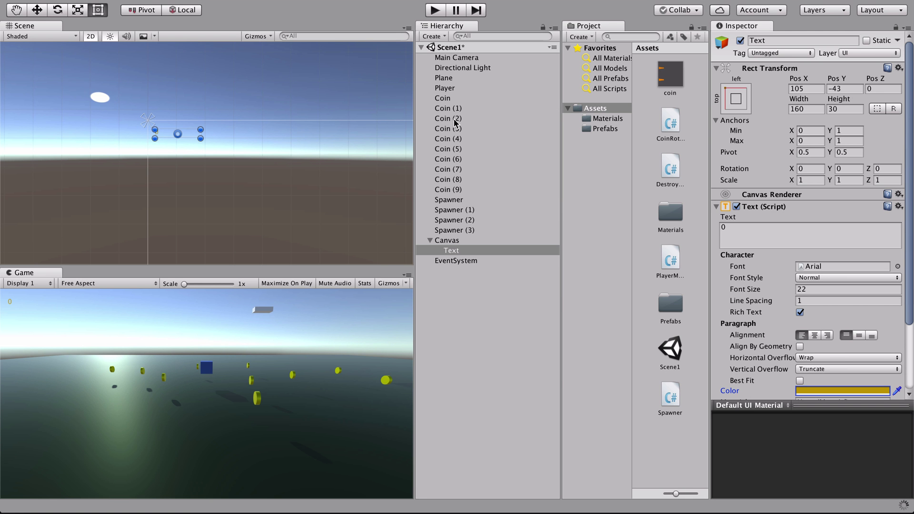
Step: Assign the Canvas Text object to the Player's Player Movement Score field
click(445, 88)
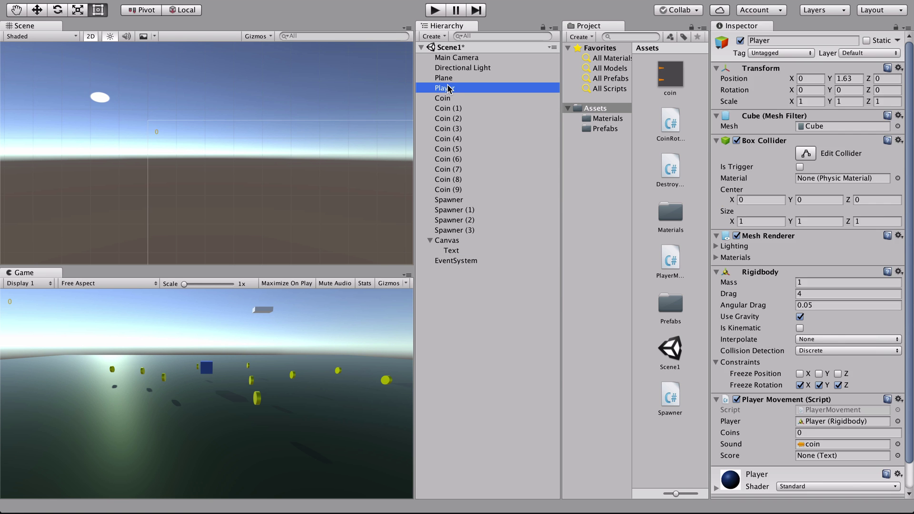
scroll(820, 380, down, 2)
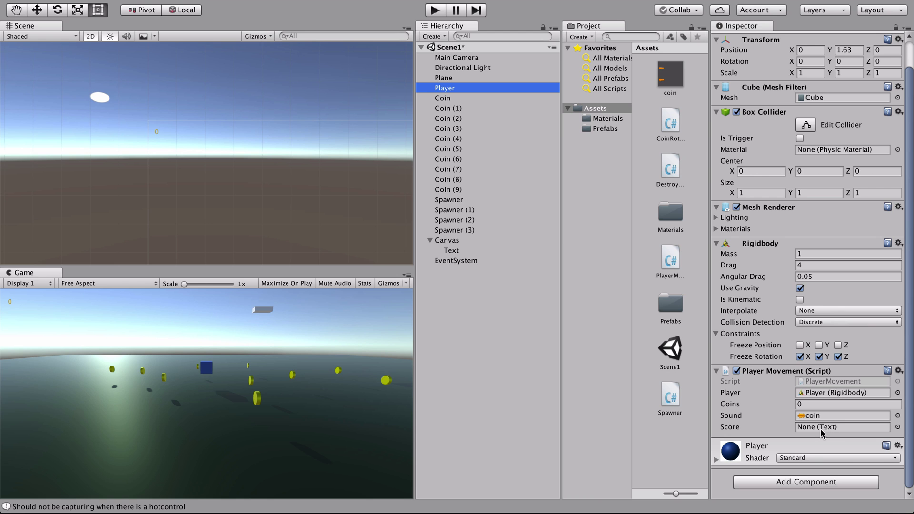
drag(458, 247, 803, 430)
key(ctrl+p)
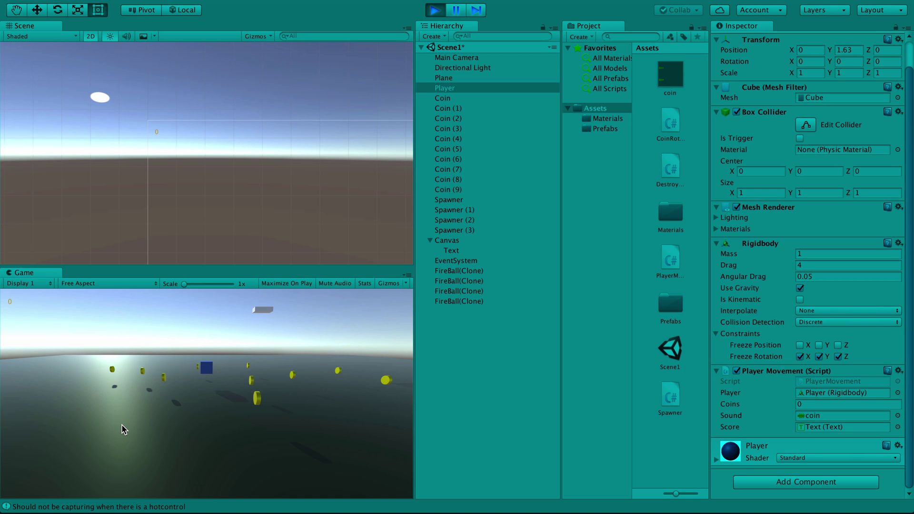
key(d)
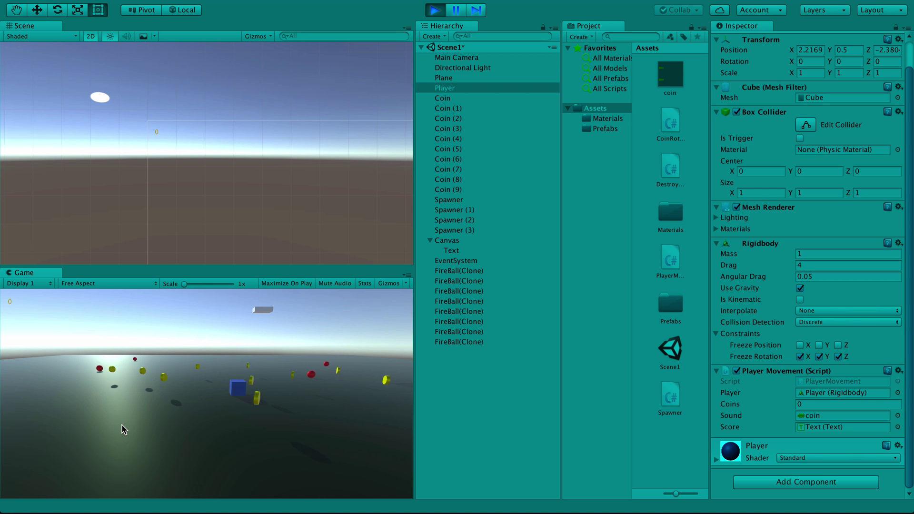
key(ctrl+p)
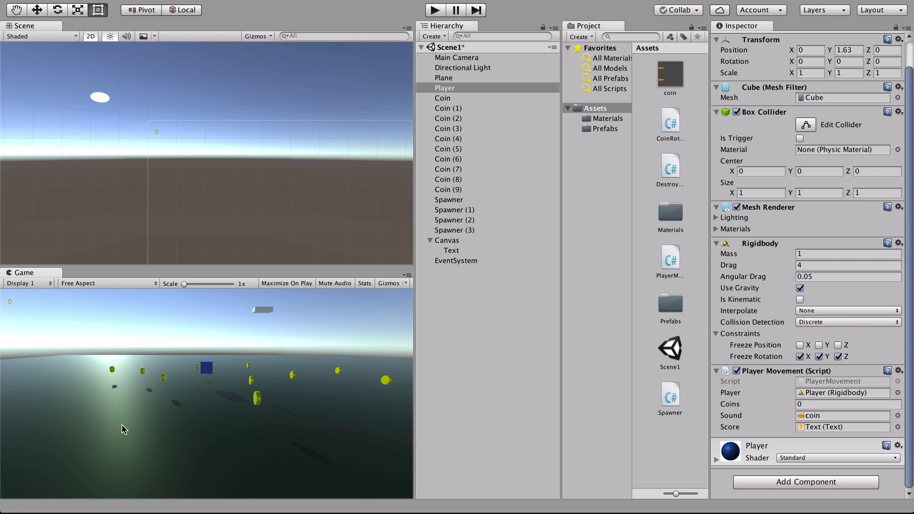